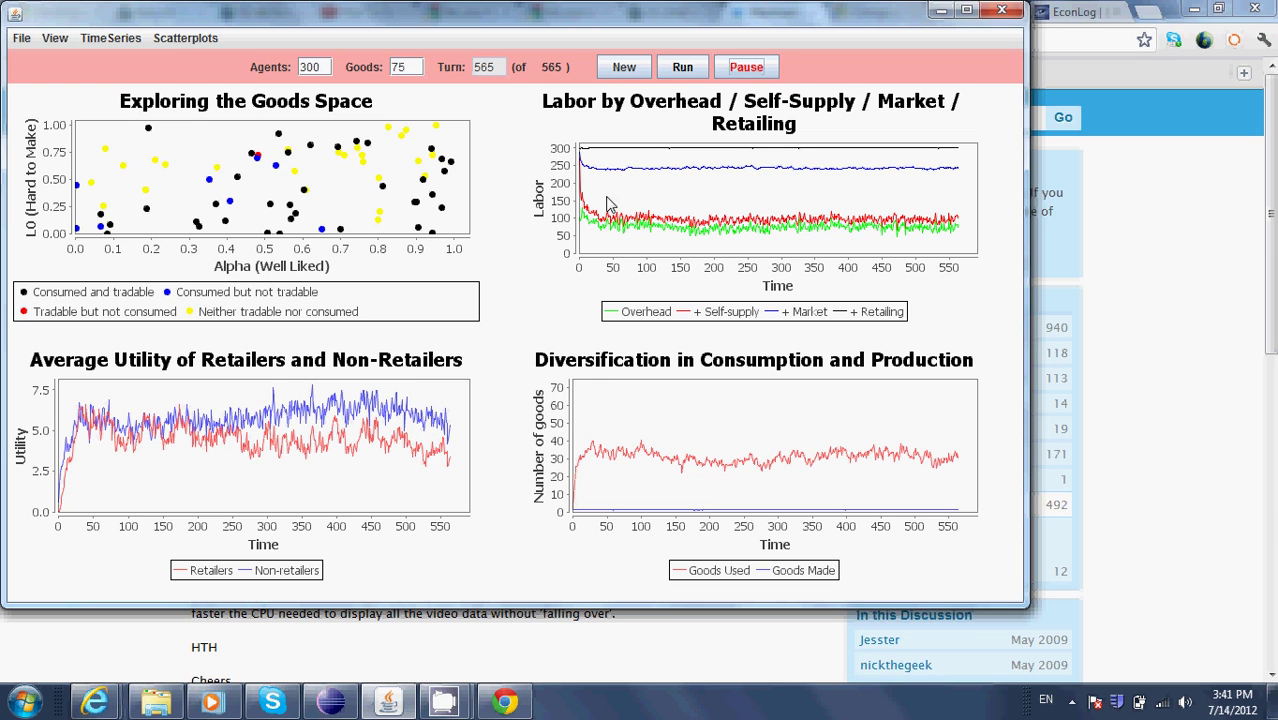
# Step: Resume the simulation and select the Agents value 300 and the Goods value 75
pyautogui.click(683, 68)
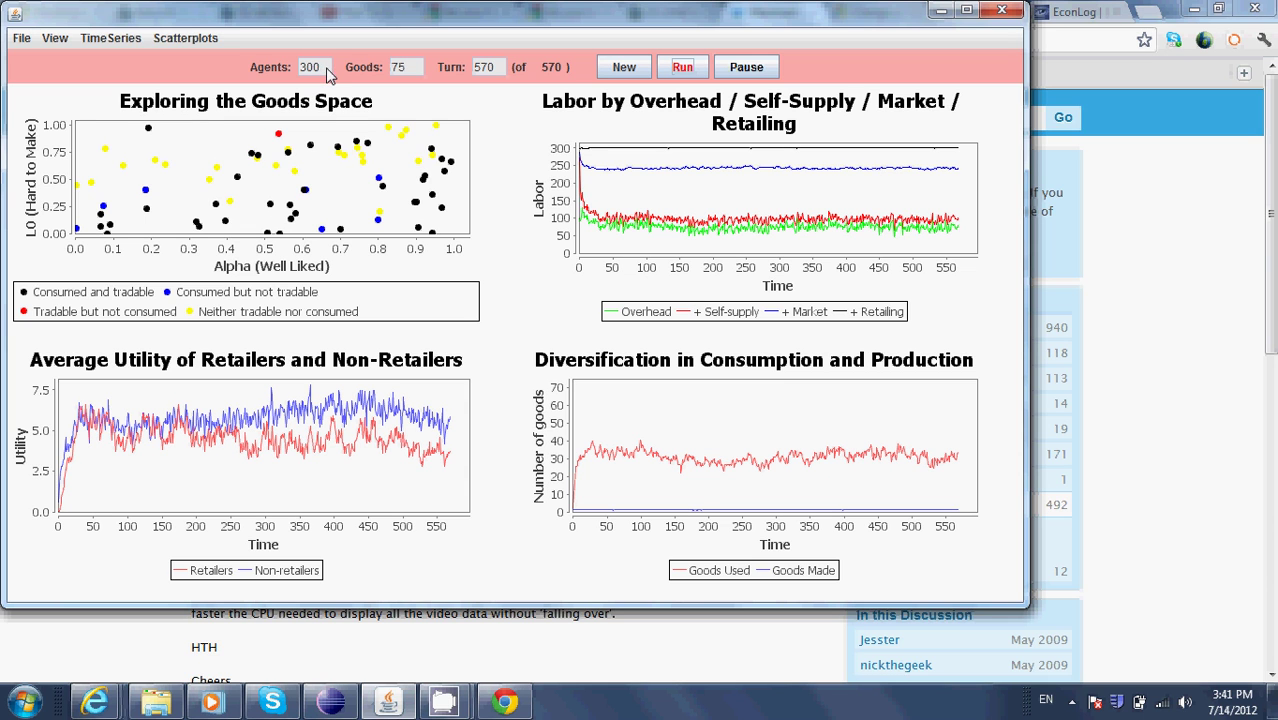
pyautogui.moveTo(325, 70); pyautogui.dragTo(300, 70)
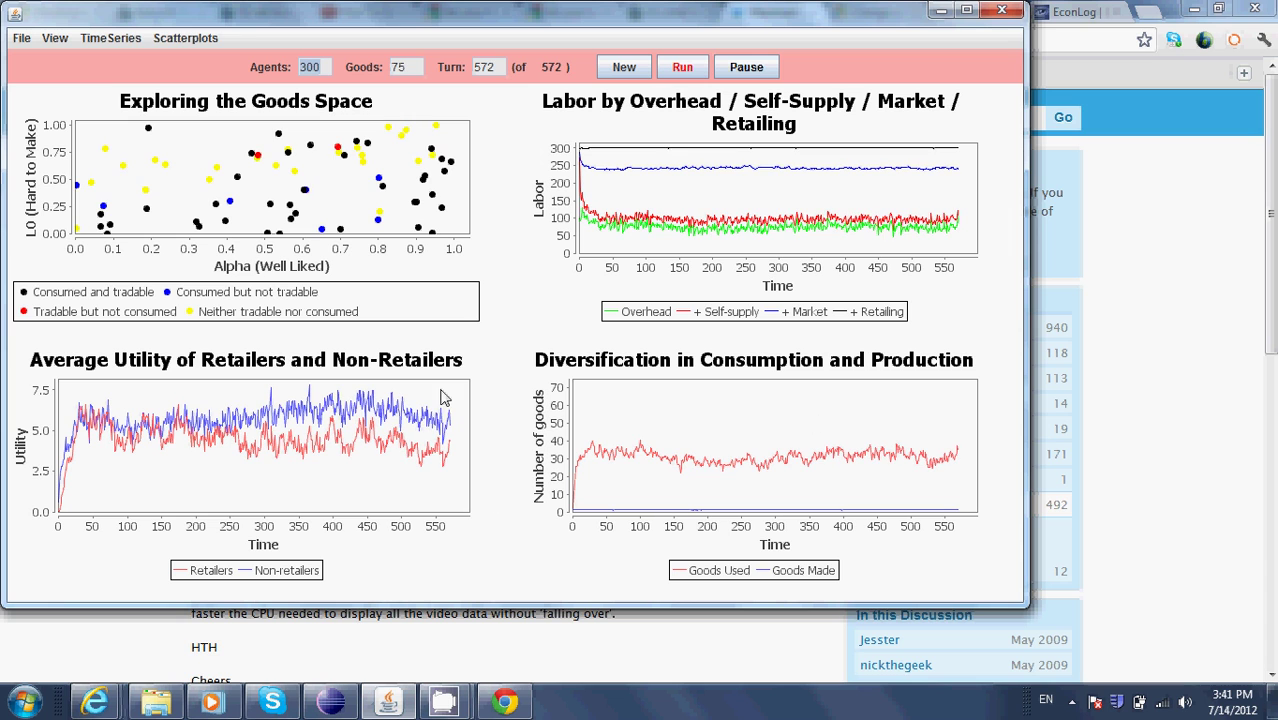
pyautogui.moveTo(414, 67); pyautogui.dragTo(390, 67)
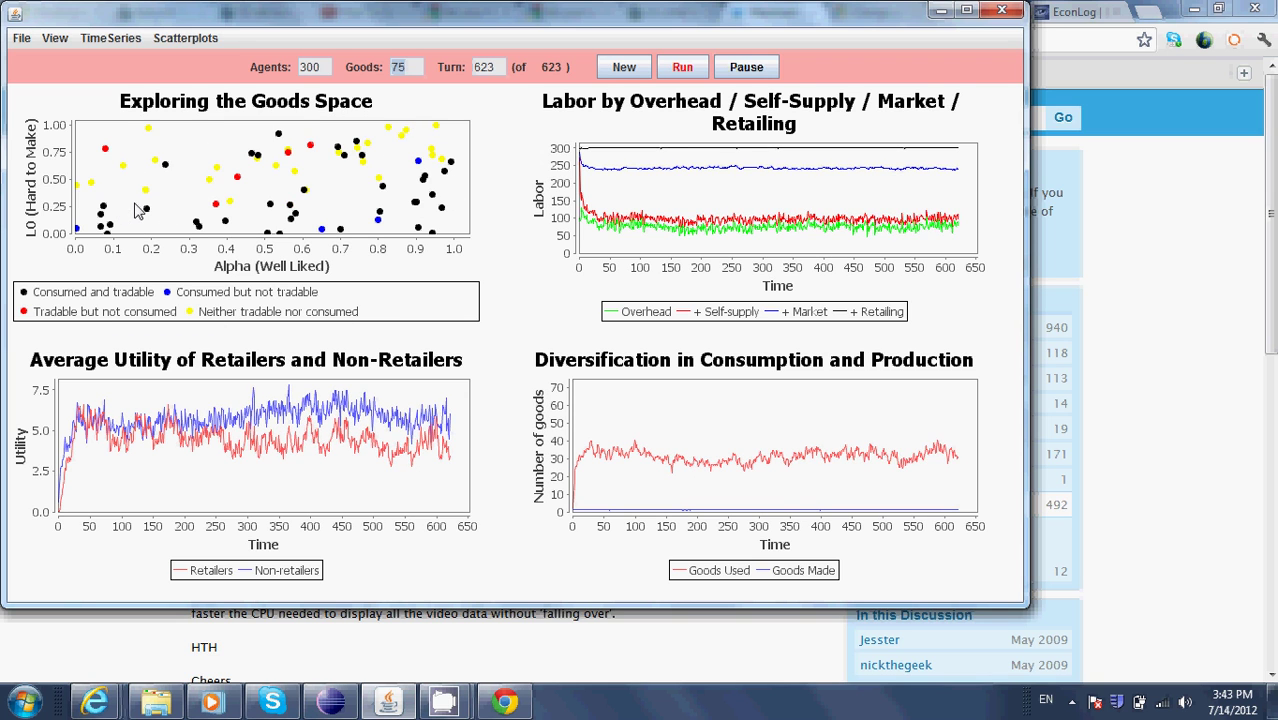
pyautogui.moveTo(443, 700)
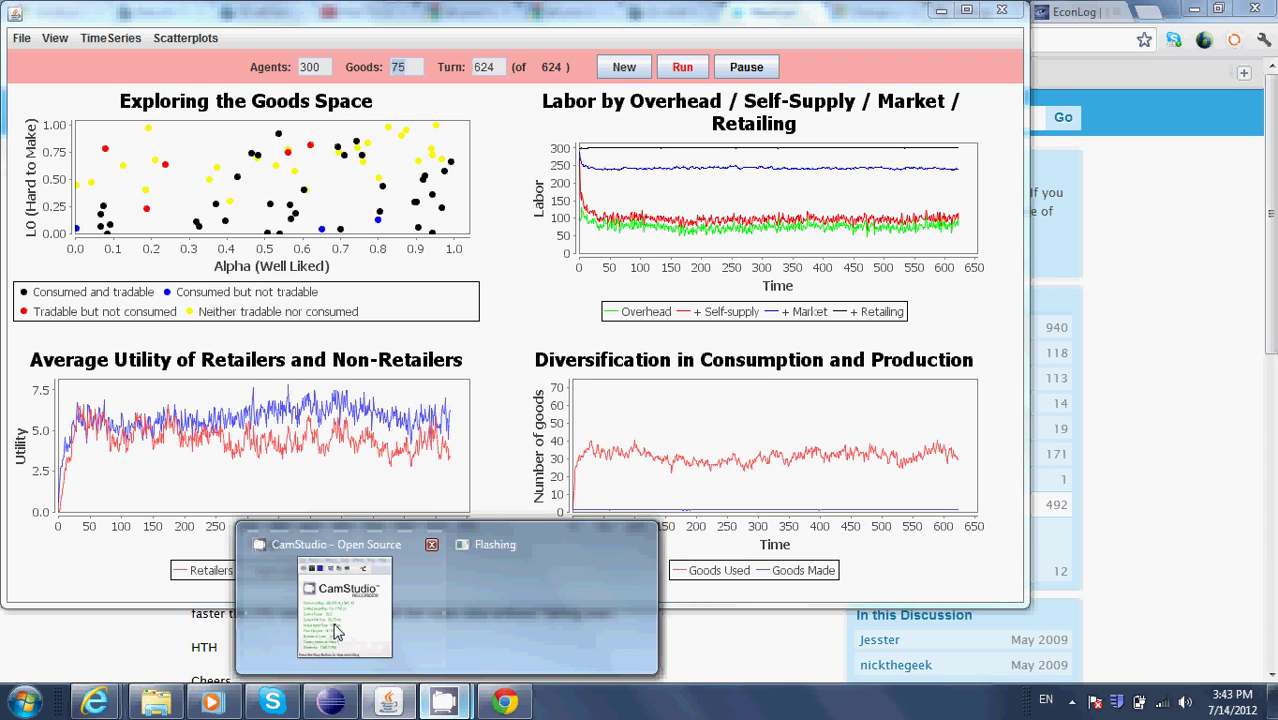
pyautogui.click(337, 630)
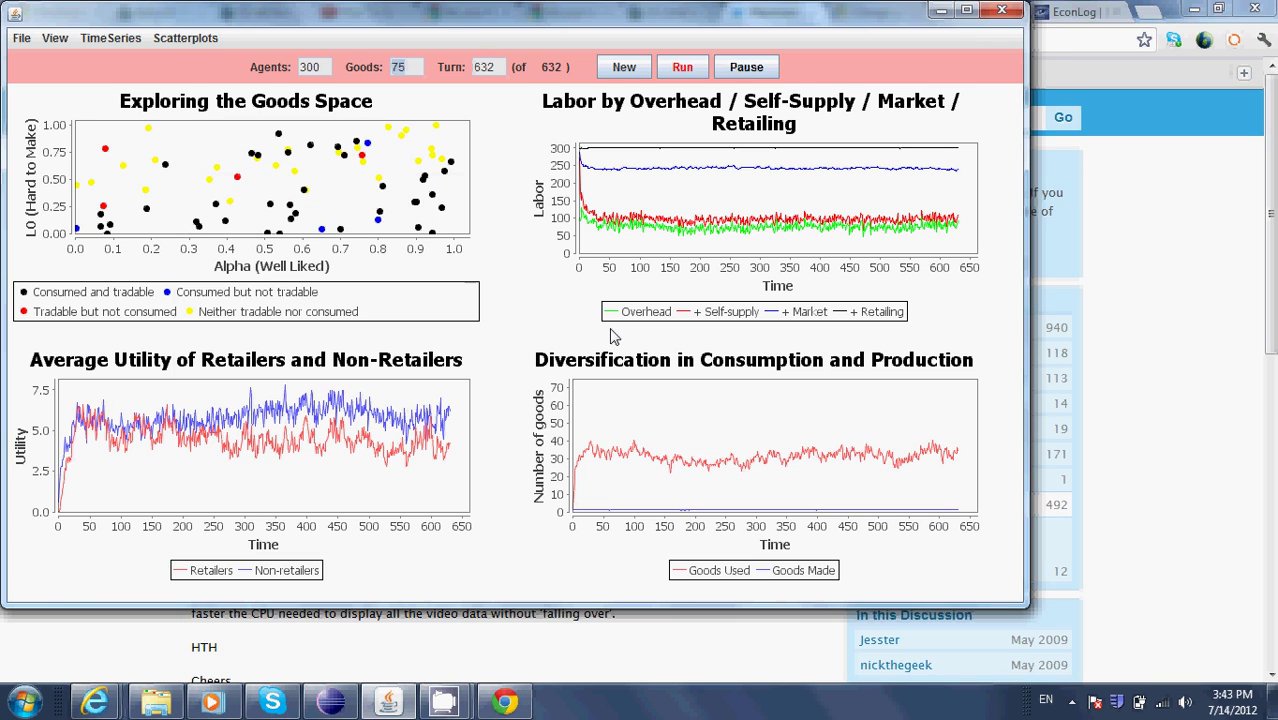
pyautogui.click(613, 337)
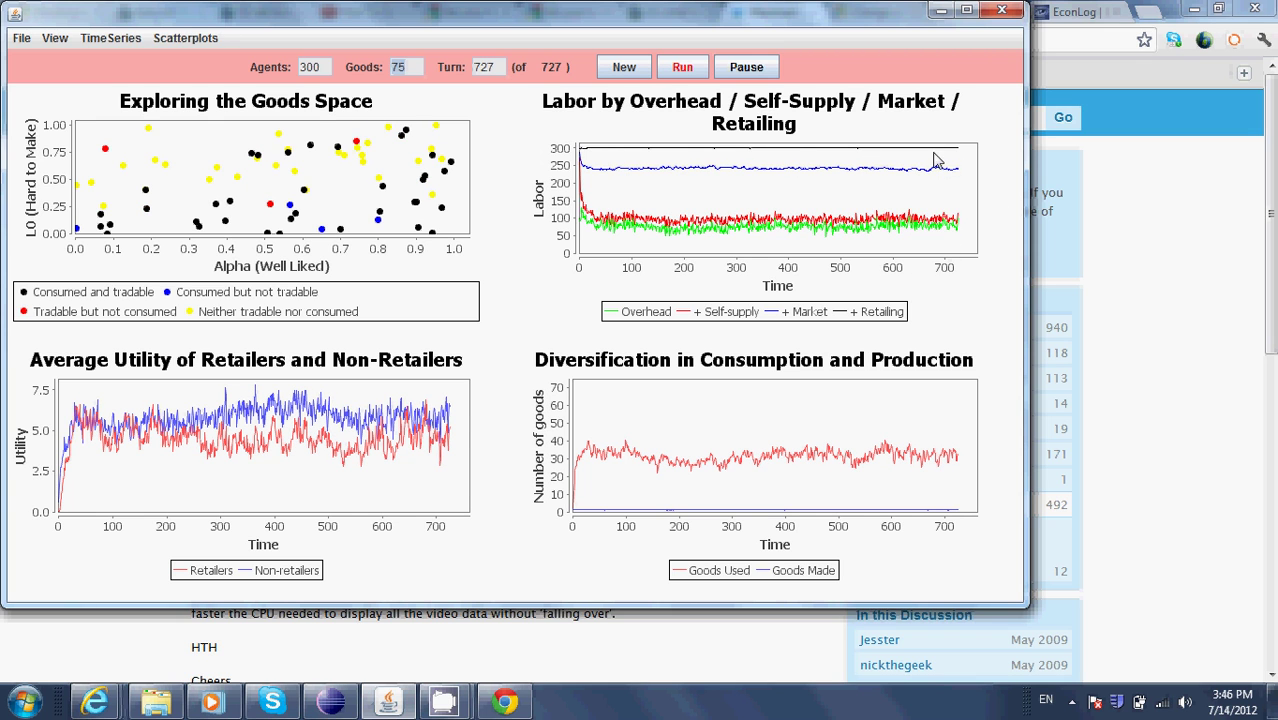
pyautogui.moveTo(444, 700)
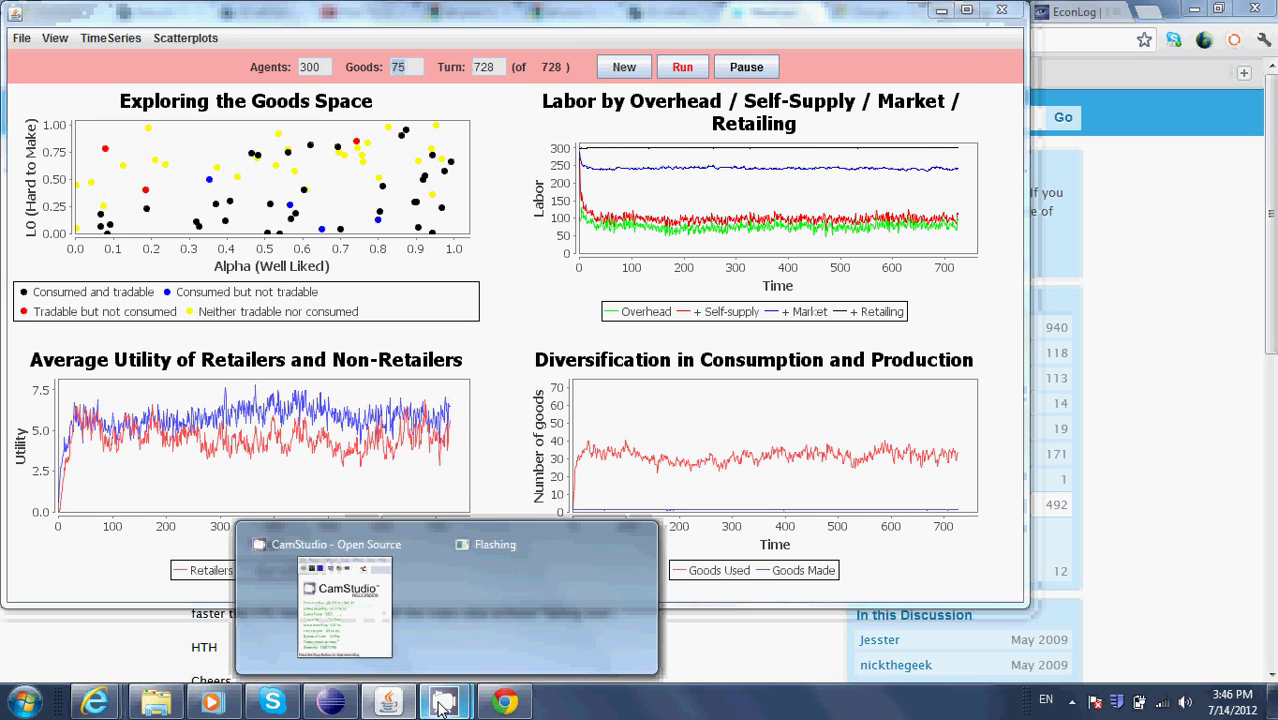
pyautogui.click(358, 645)
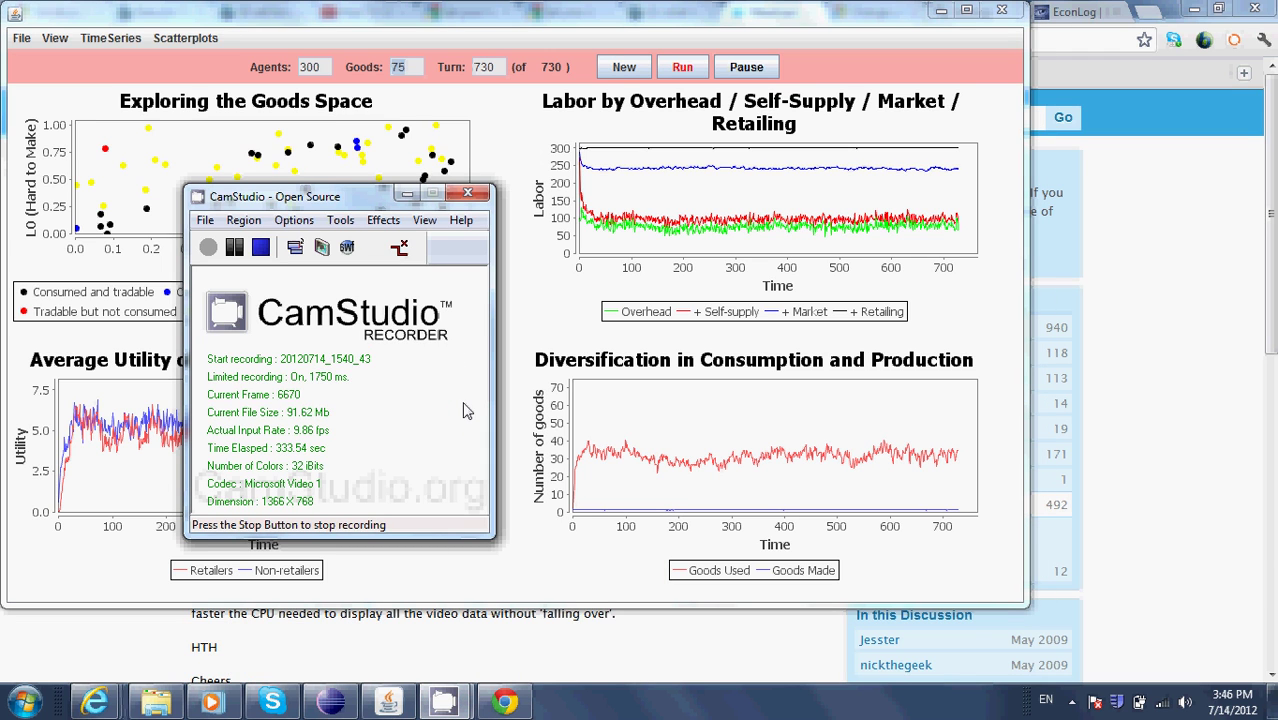
pyautogui.click(578, 322)
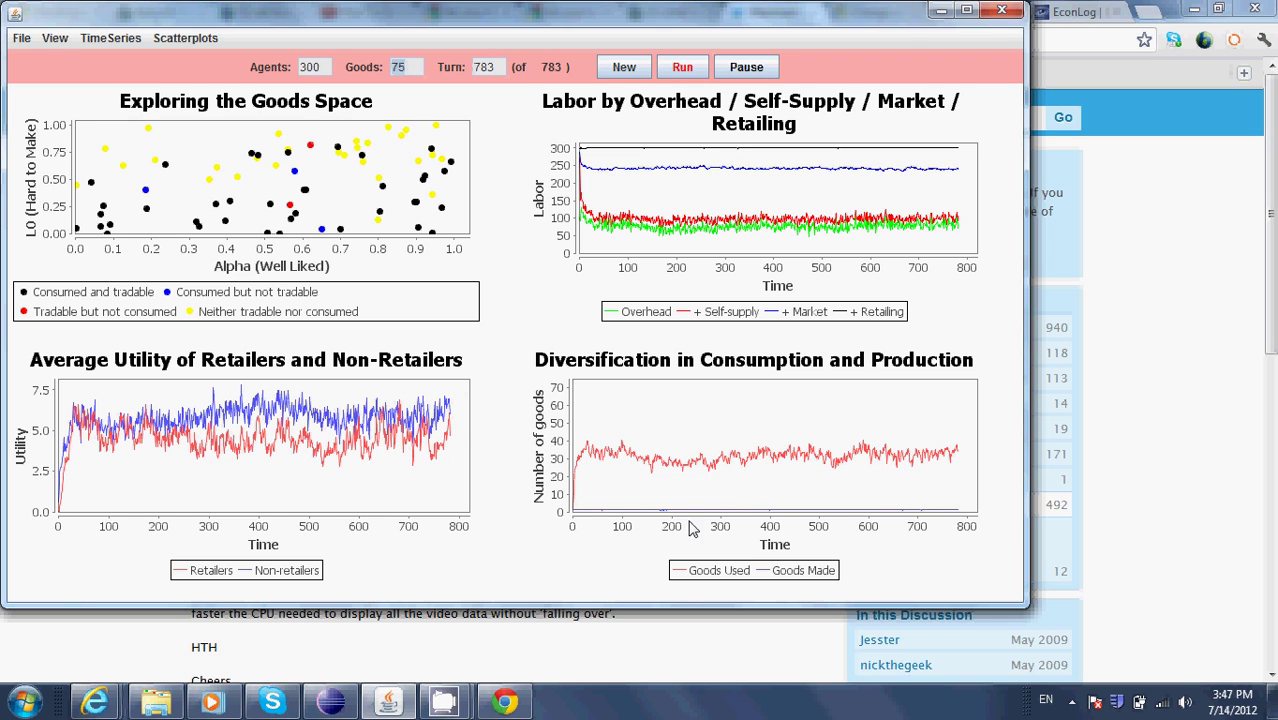
# Step: Switch the display to the agent and retailer detail tables
pyautogui.click(56, 40)
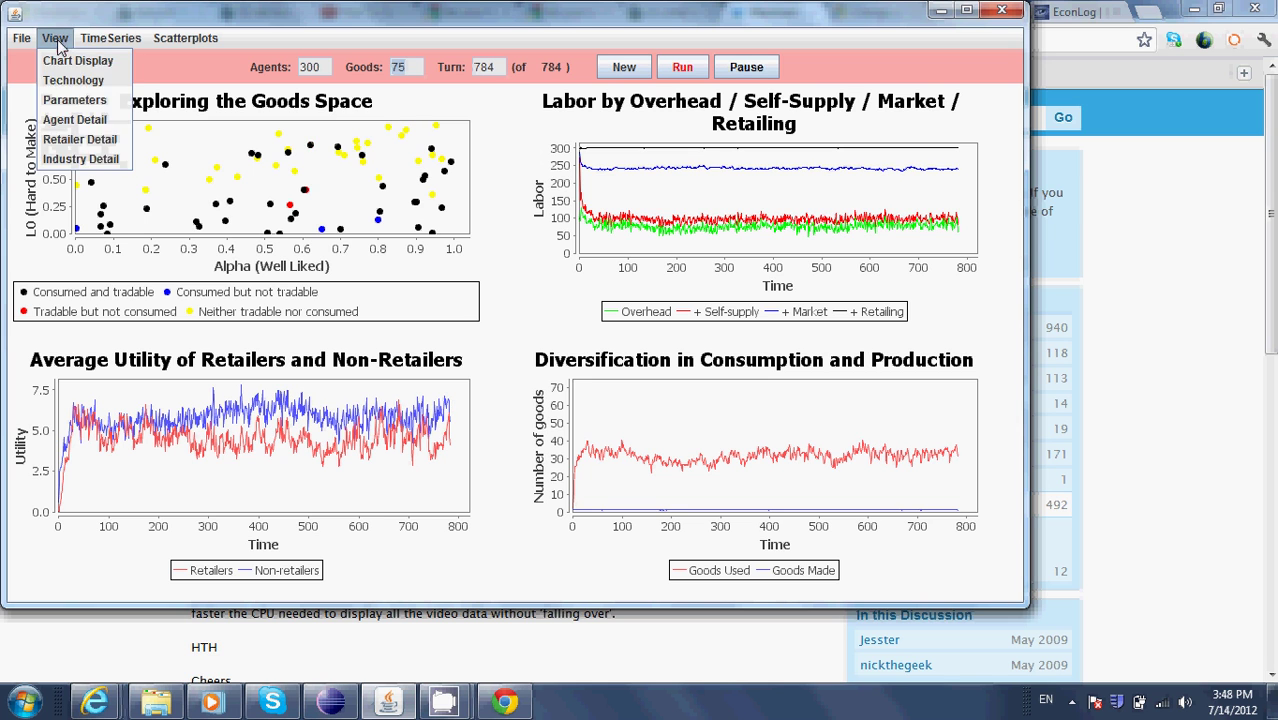
pyautogui.click(70, 120)
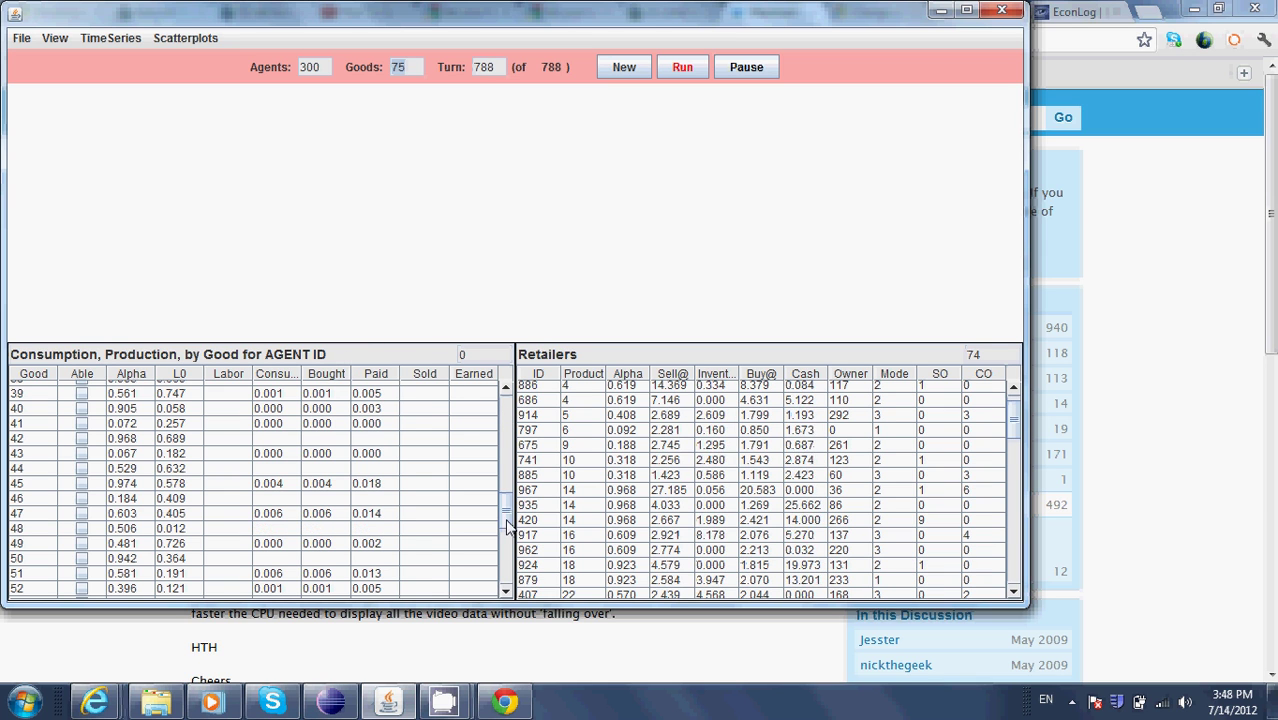
pyautogui.moveTo(508, 526); pyautogui.dragTo(506, 391)
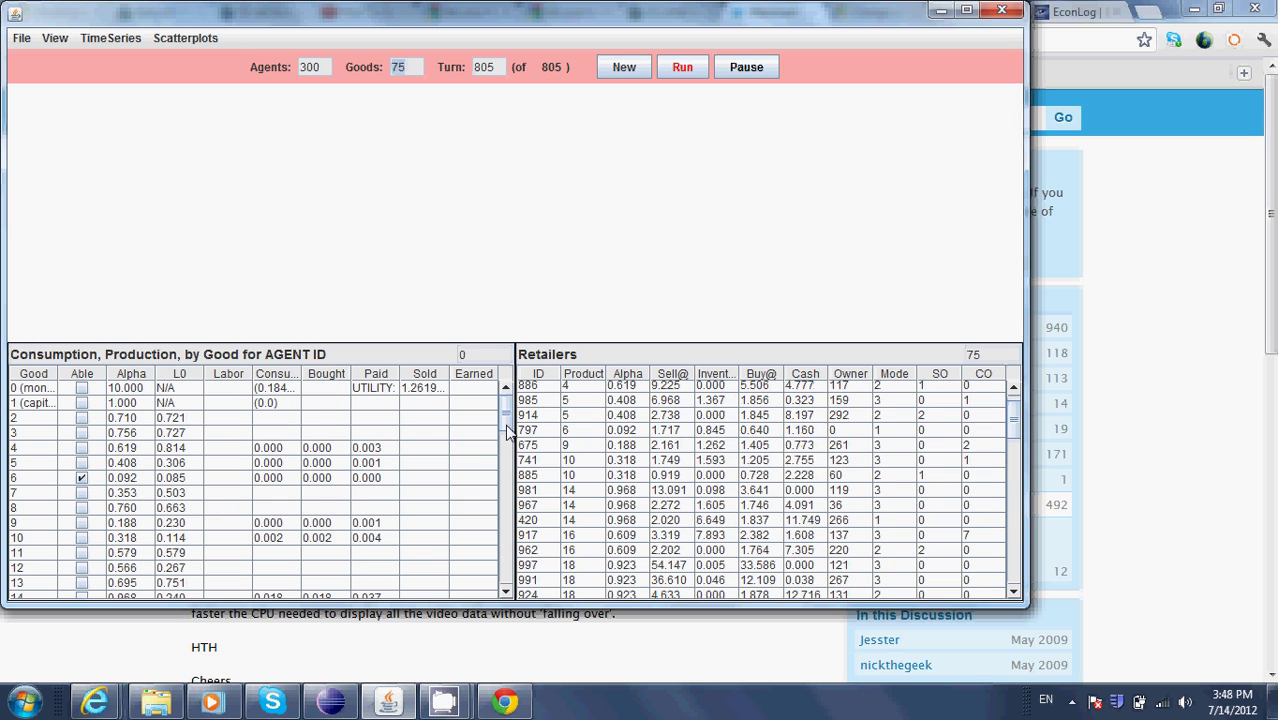
# Step: Pause the simulation at turn 806 and bring its window in front of the recorder
pyautogui.click(742, 70)
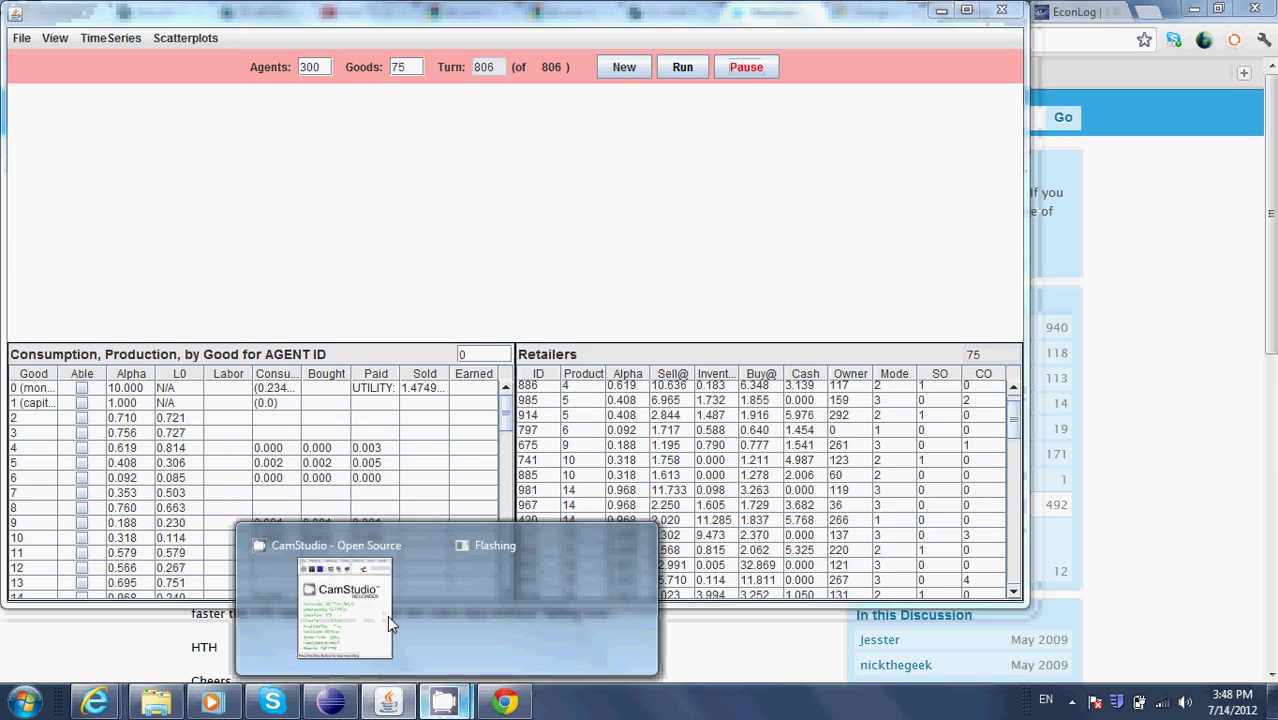
pyautogui.click(335, 500)
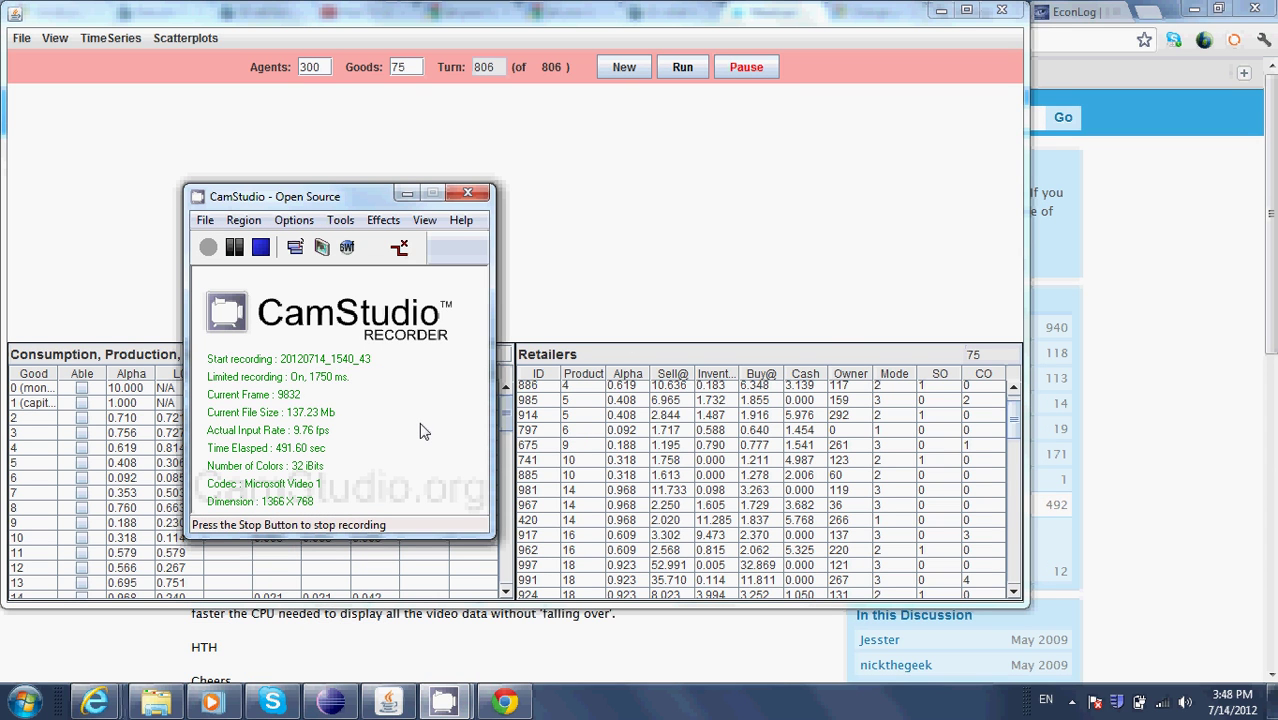
pyautogui.click(679, 277)
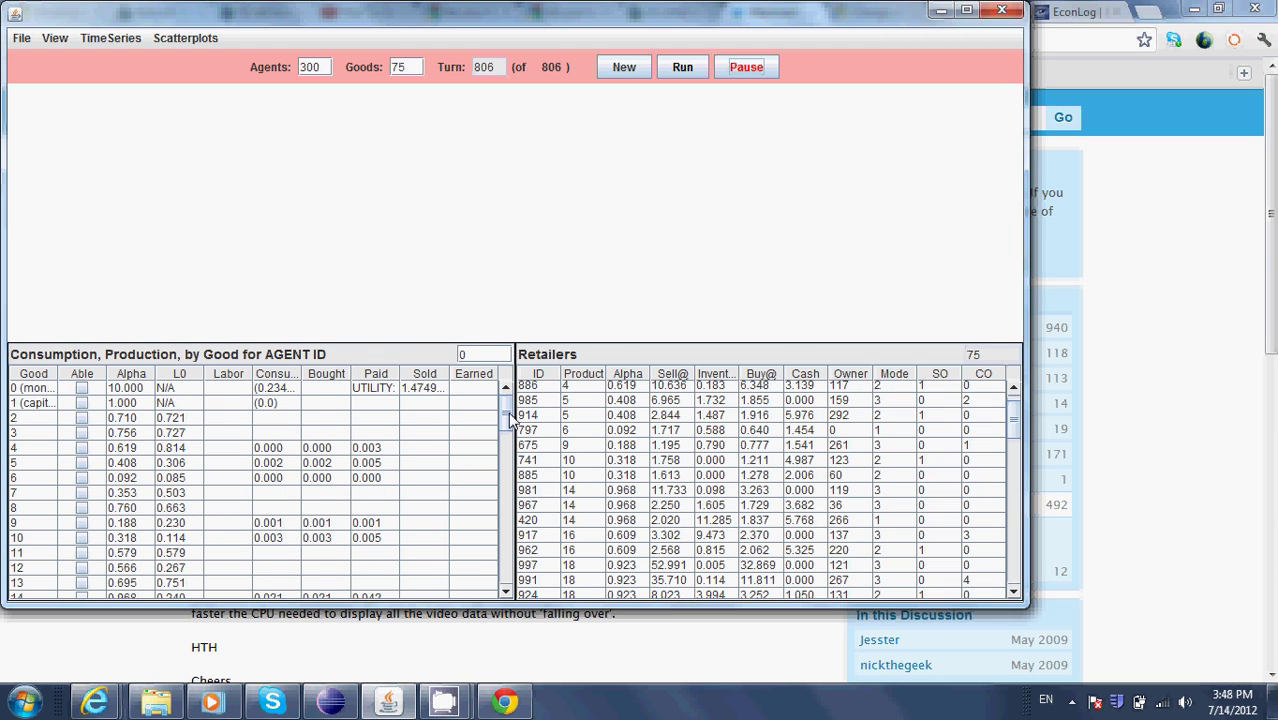
# Step: Load the consumption-production tables of agents 15, 19 and 22 in turn
pyautogui.doubleClick(460, 352)
pyautogui.write('15')
pyautogui.press('Return')
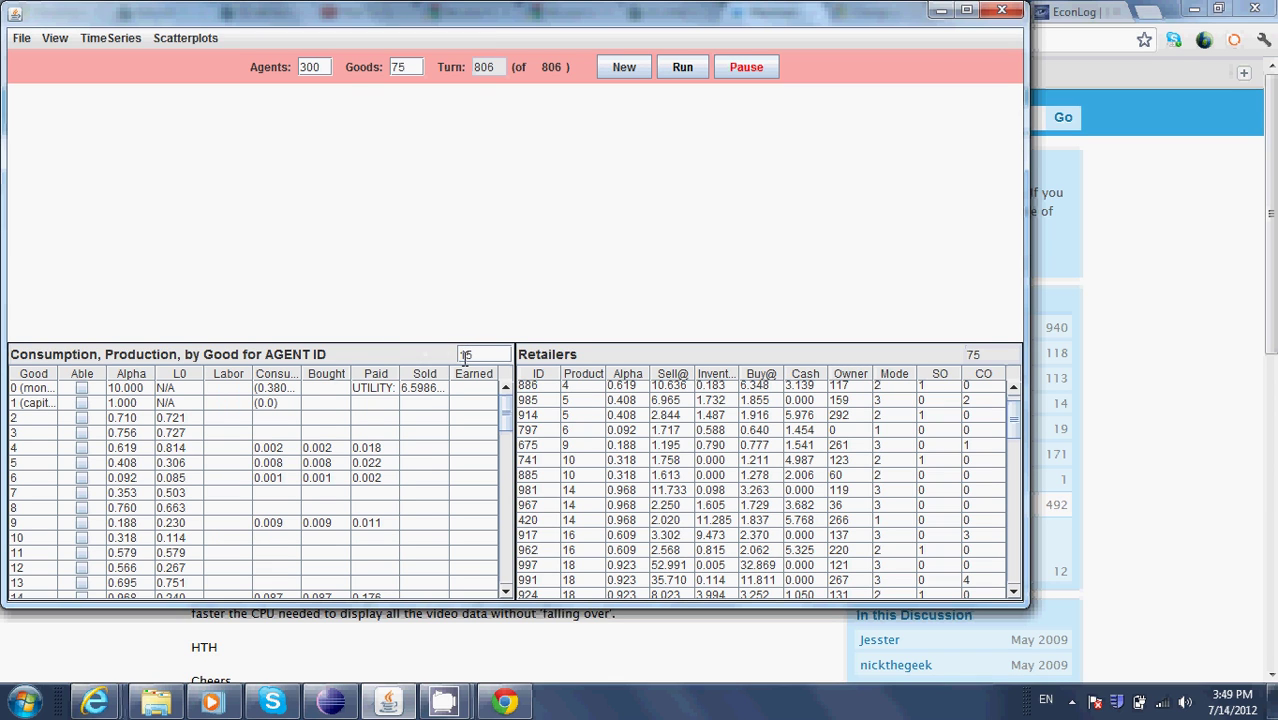
pyautogui.moveTo(487, 354); pyautogui.dragTo(411, 344)
pyautogui.write('19')
pyautogui.press('Return')
pyautogui.write('22')
pyautogui.press('Return')
# Step: Load the tables of agents 27 and 91, ending on agent 97
pyautogui.write('27')
pyautogui.press('Return')
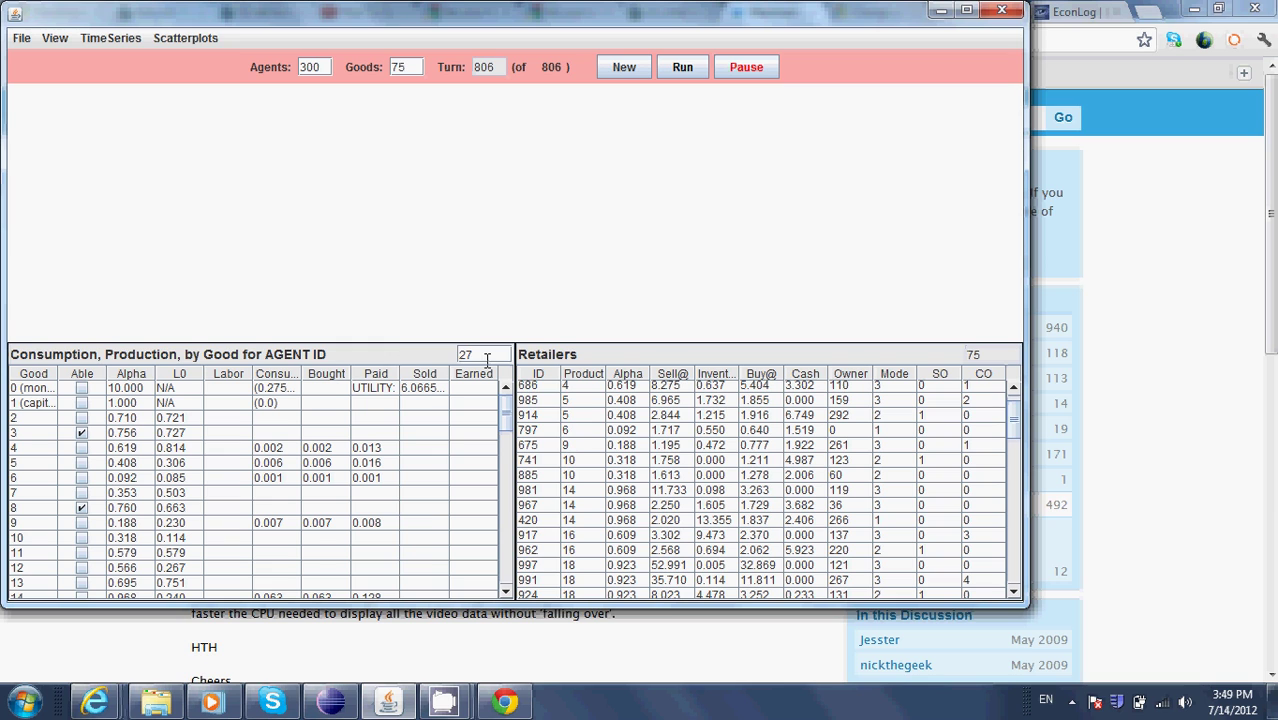
pyautogui.moveTo(487, 360); pyautogui.dragTo(396, 328)
pyautogui.write('91')
pyautogui.press('Return')
pyautogui.moveTo(486, 358); pyautogui.dragTo(376, 353)
pyautogui.write('97')
pyautogui.press('Return')
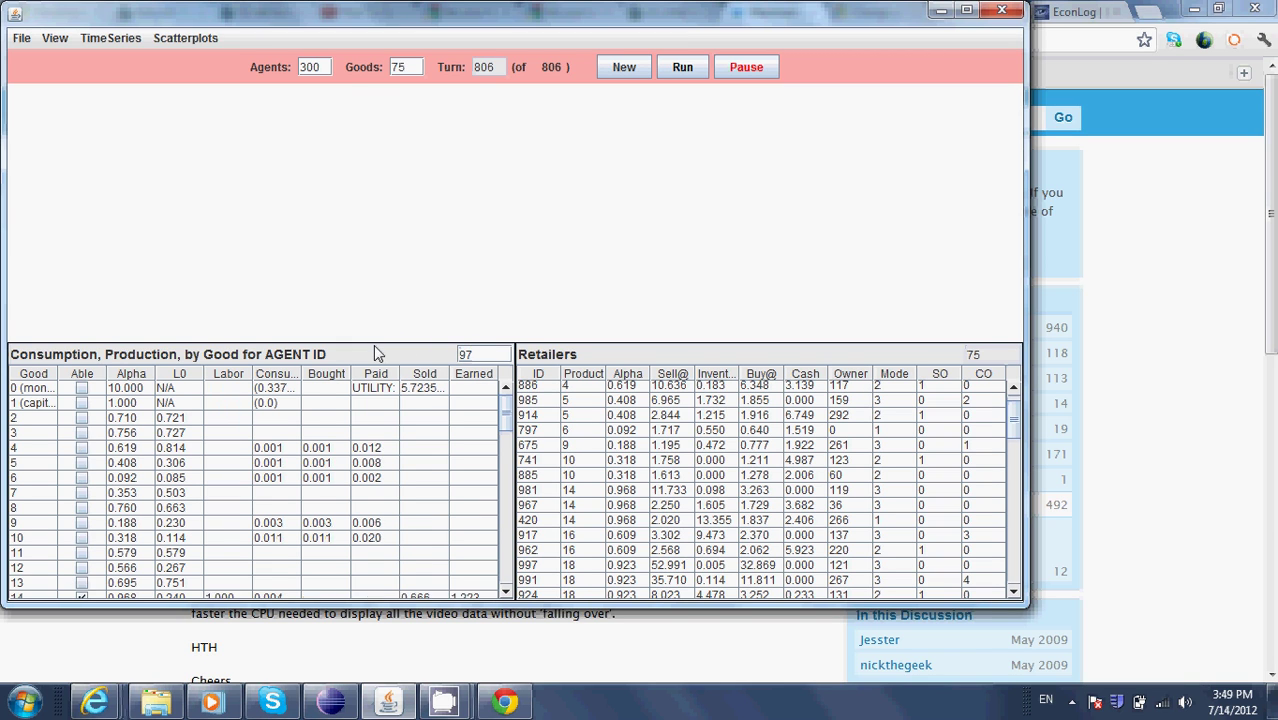
# Step: Select retailer 985 to find its owner, then load owner agent 159's table
pyautogui.click(847, 402)
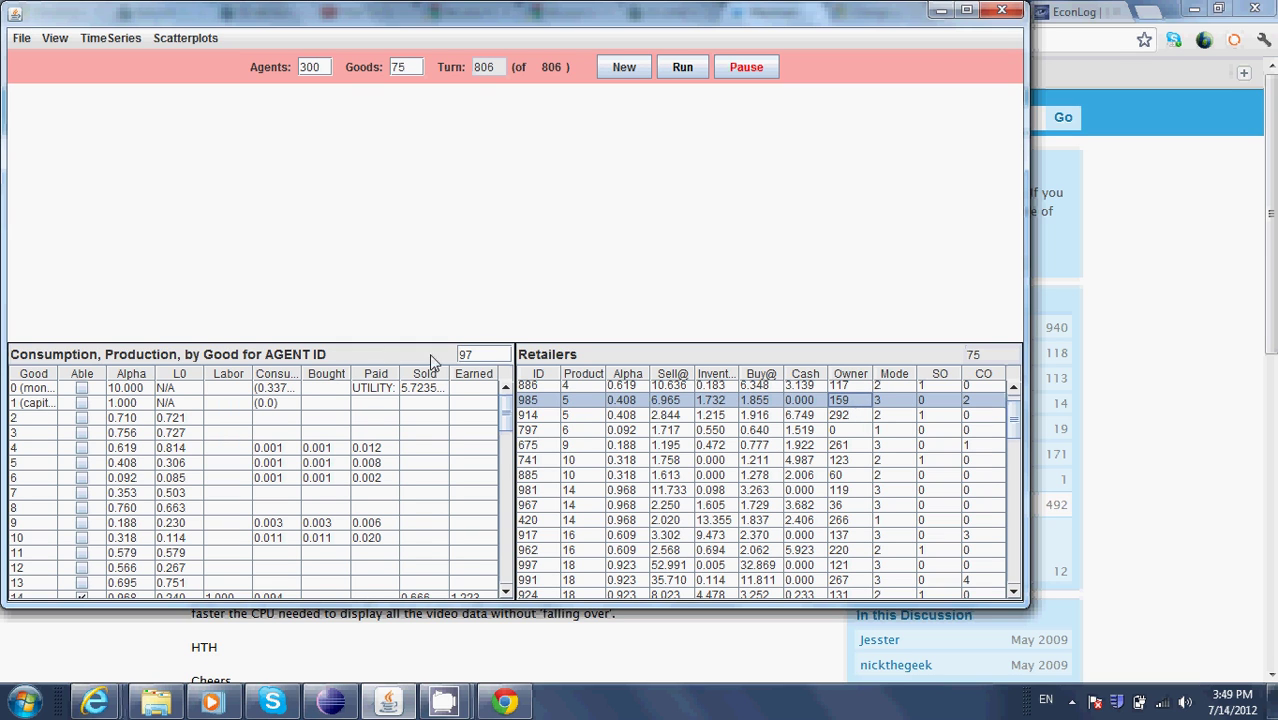
pyautogui.moveTo(488, 355); pyautogui.dragTo(443, 357)
pyautogui.write('159')
pyautogui.press('Return')
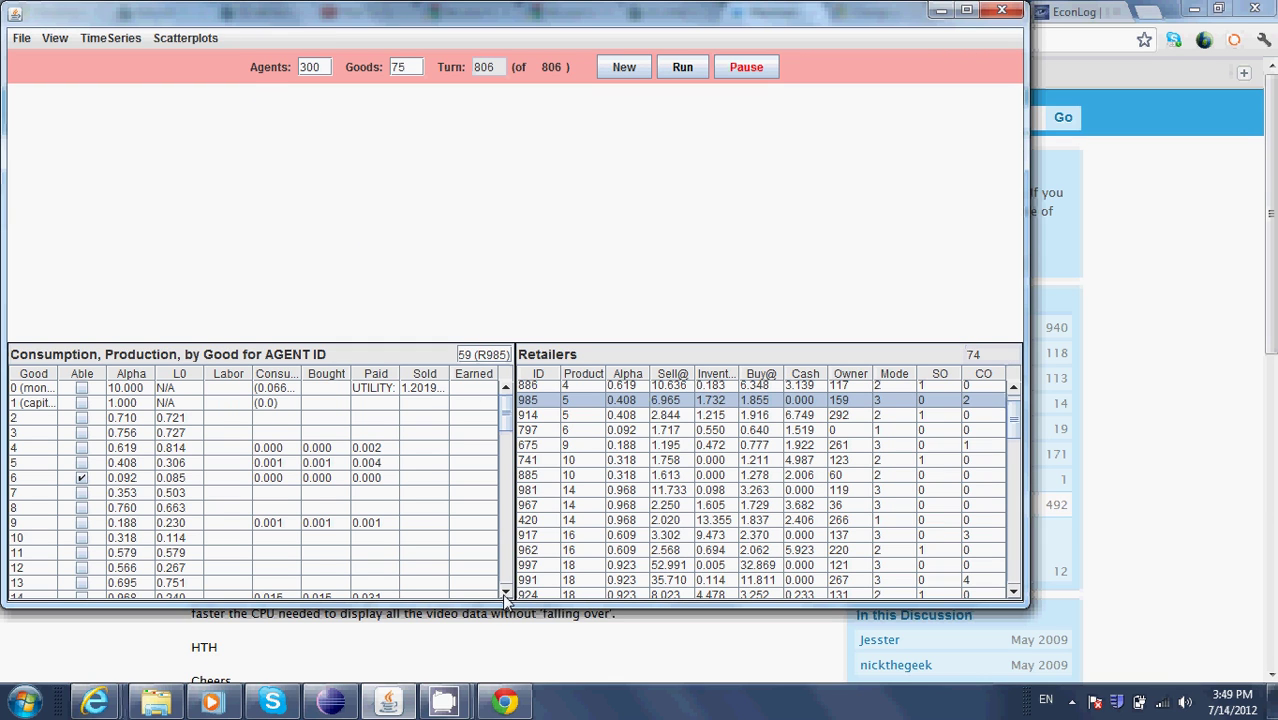
# Step: Change the agent ID to 100 and mark good 39, produced with labor 1.000
pyautogui.tripleClick(495, 355)
pyautogui.click(495, 355)
pyautogui.doubleClick(495, 355)
pyautogui.press('BackSpace')
pyautogui.write('00')
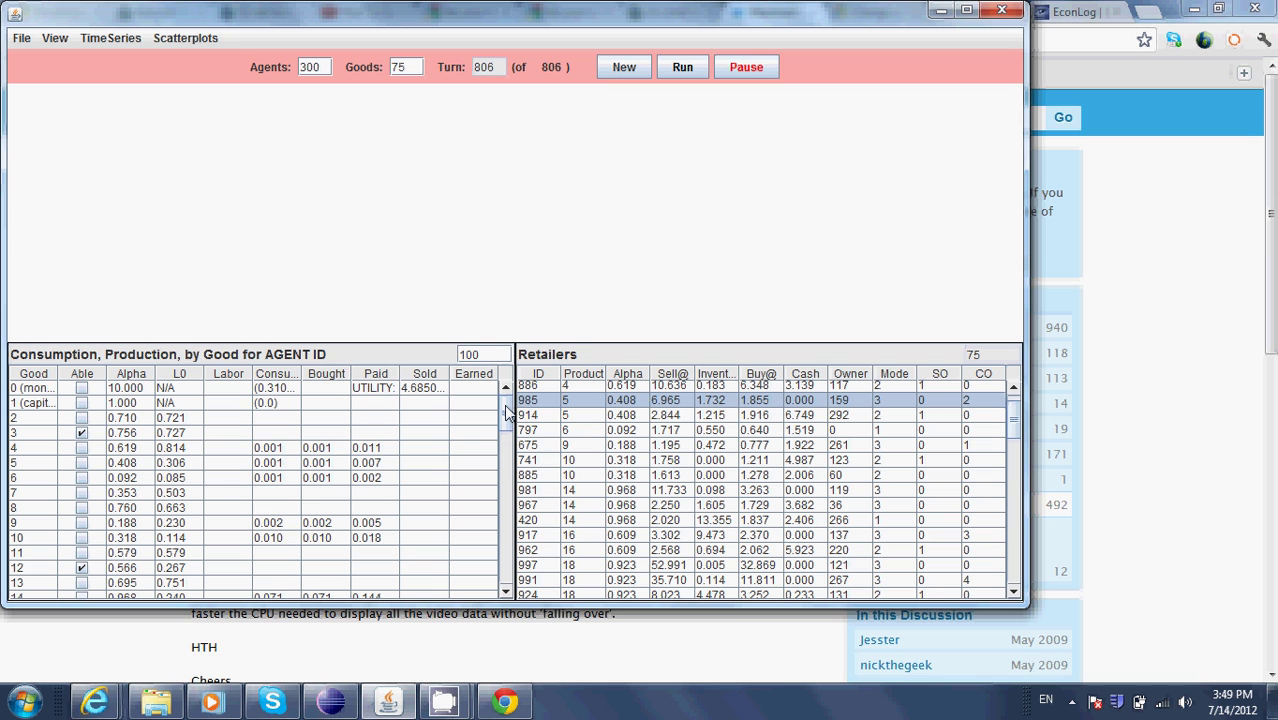
pyautogui.moveTo(507, 415); pyautogui.dragTo(496, 499)
pyautogui.click(222, 428)
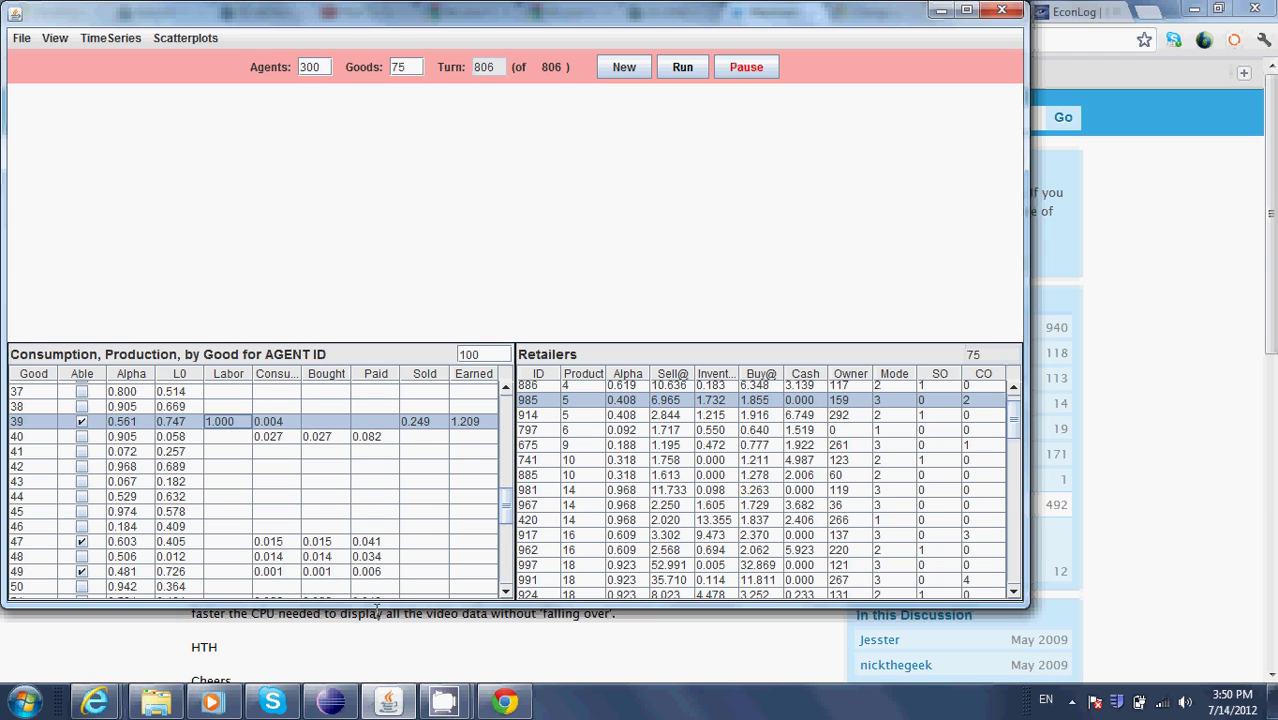
# Step: Review agent 100's goods, marking rows 40, 35 and 34
pyautogui.scroll(2, 507, 510)
pyautogui.moveTo(519, 505)
pyautogui.mouseDown()
pyautogui.moveTo(520, 415)
pyautogui.moveTo(505, 505)
pyautogui.moveTo(505, 395)
pyautogui.moveTo(497, 569)
pyautogui.moveTo(503, 514)
pyautogui.mouseUp()
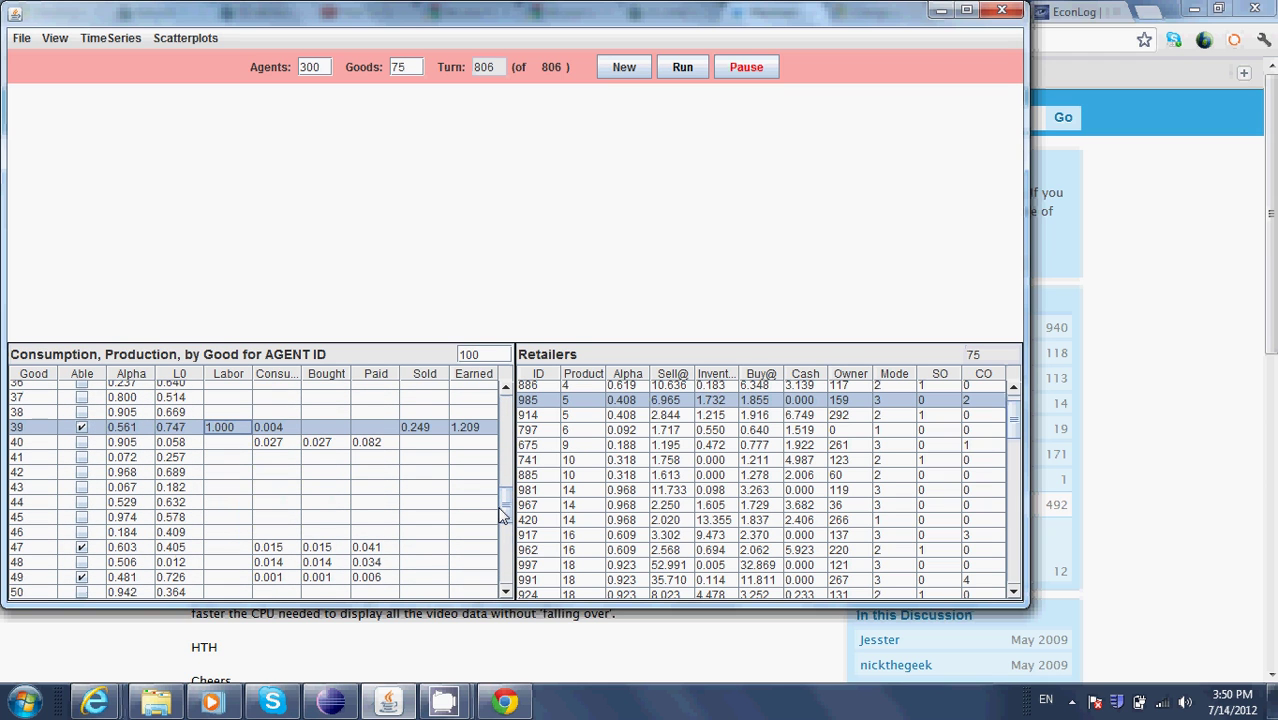
pyautogui.click(275, 441)
pyautogui.moveTo(511, 503)
pyautogui.mouseDown()
pyautogui.moveTo(508, 572)
pyautogui.moveTo(520, 405)
pyautogui.moveTo(514, 490)
pyautogui.mouseUp()
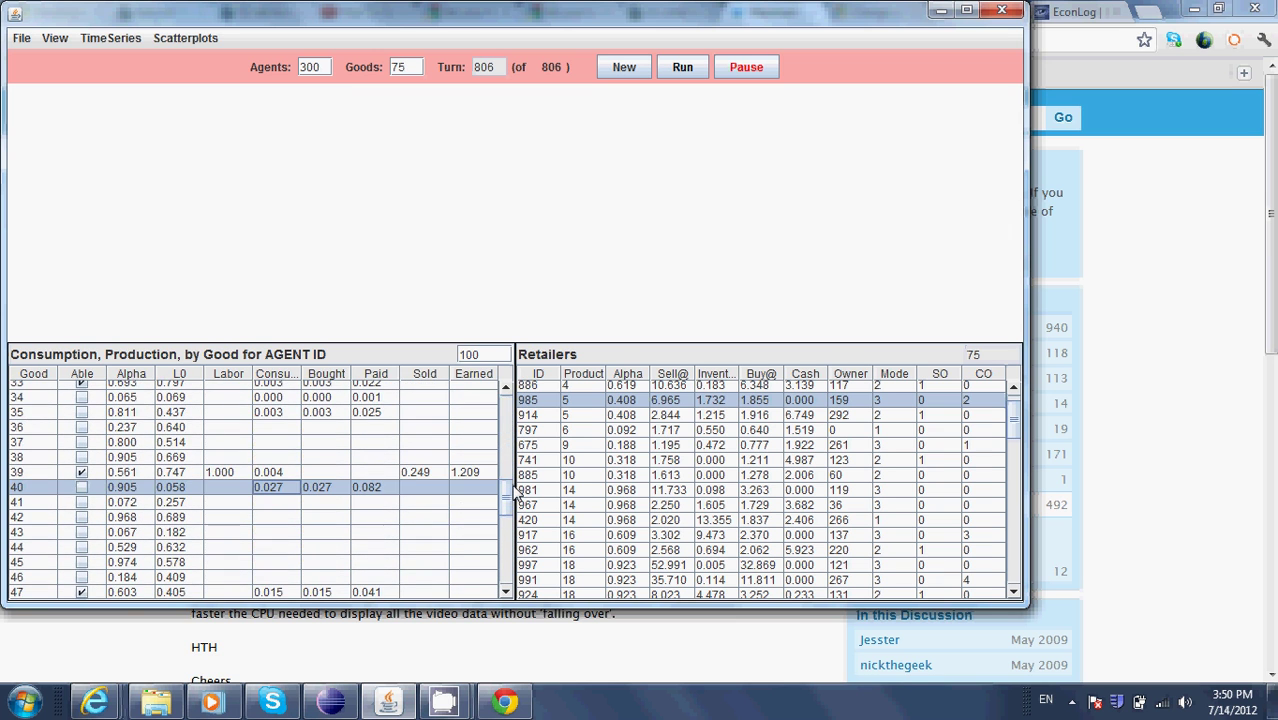
pyautogui.click(282, 418)
pyautogui.click(211, 400)
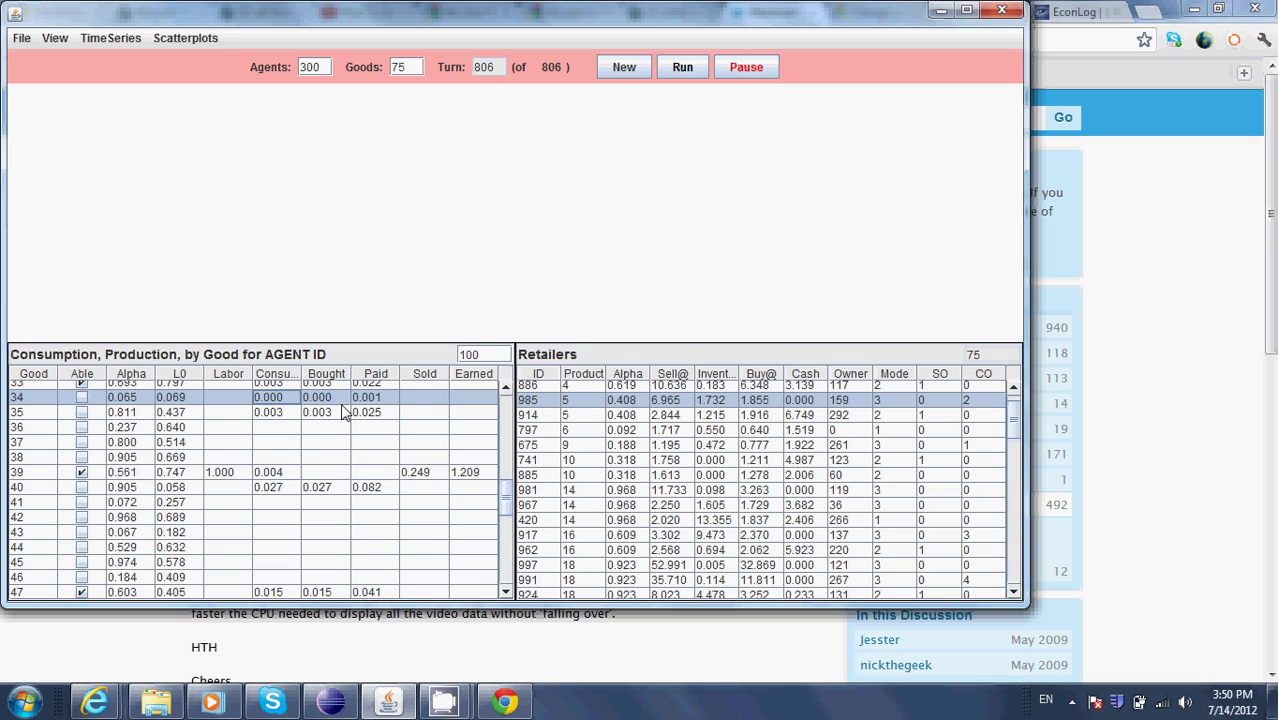
# Step: Bring the CamStudio recorder window back in front of the simulation
pyautogui.click(507, 389)
pyautogui.click(507, 389)
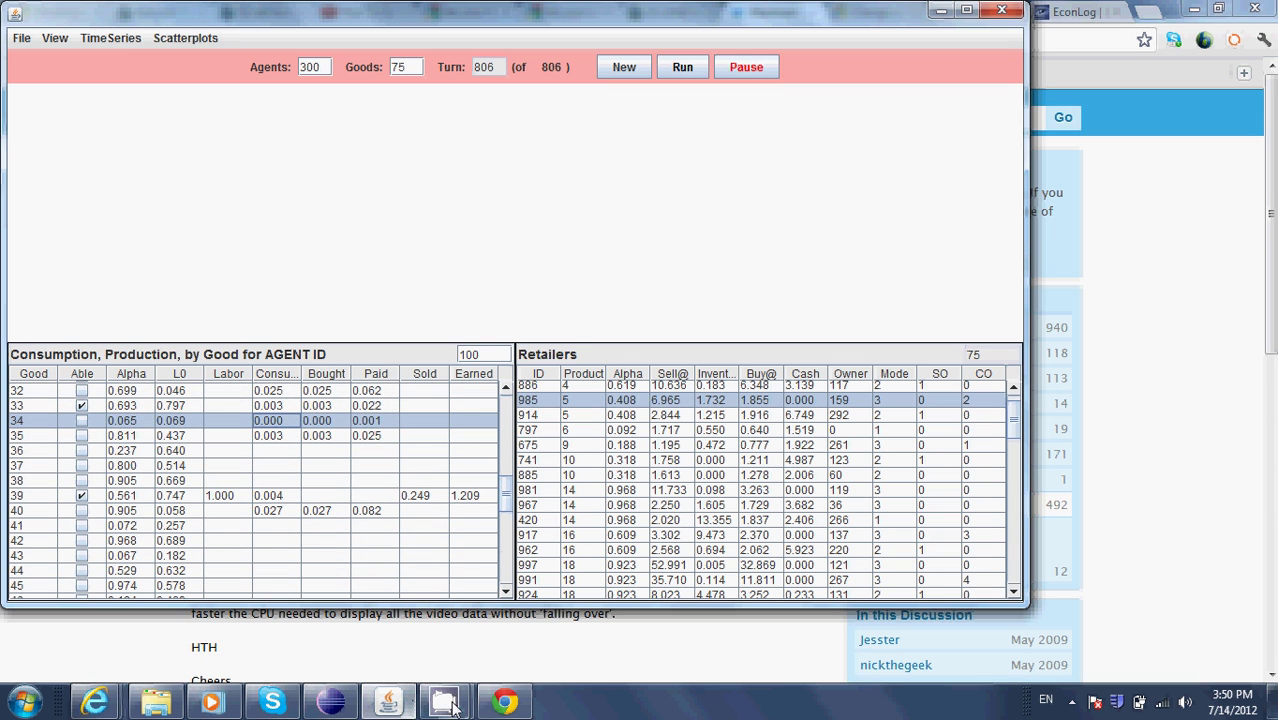
pyautogui.moveTo(445, 703)
pyautogui.click(380, 600)
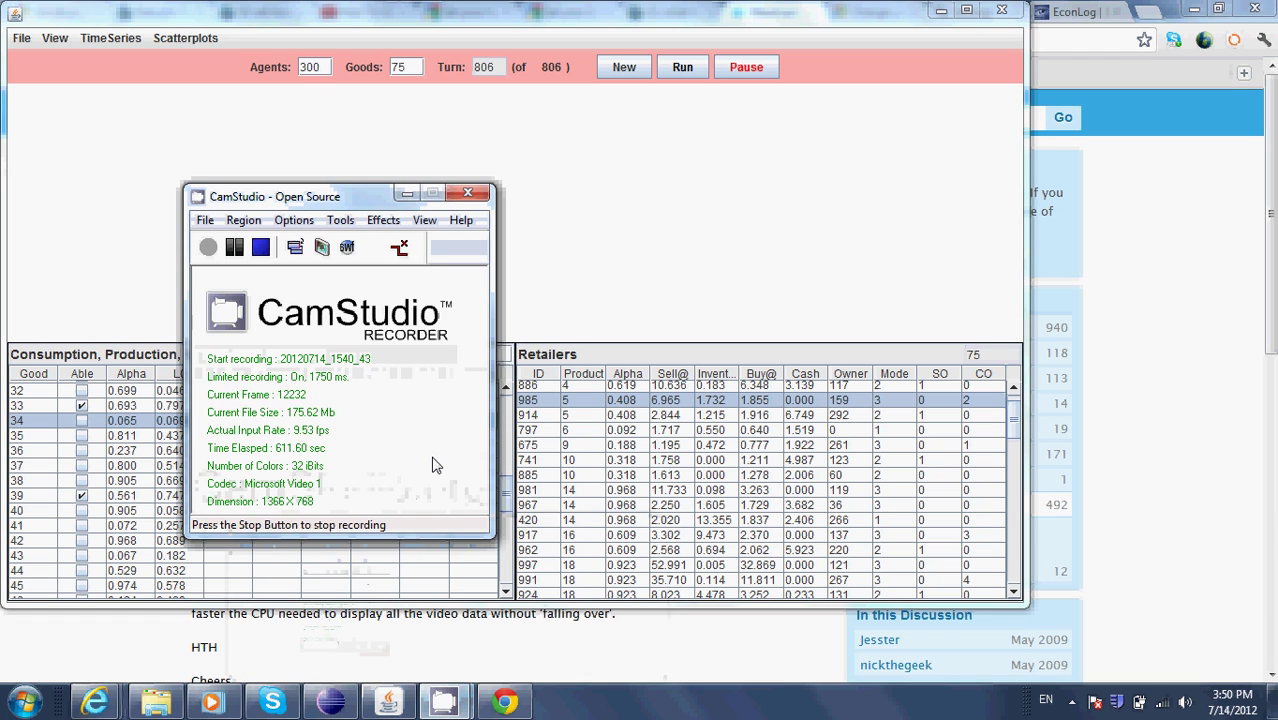